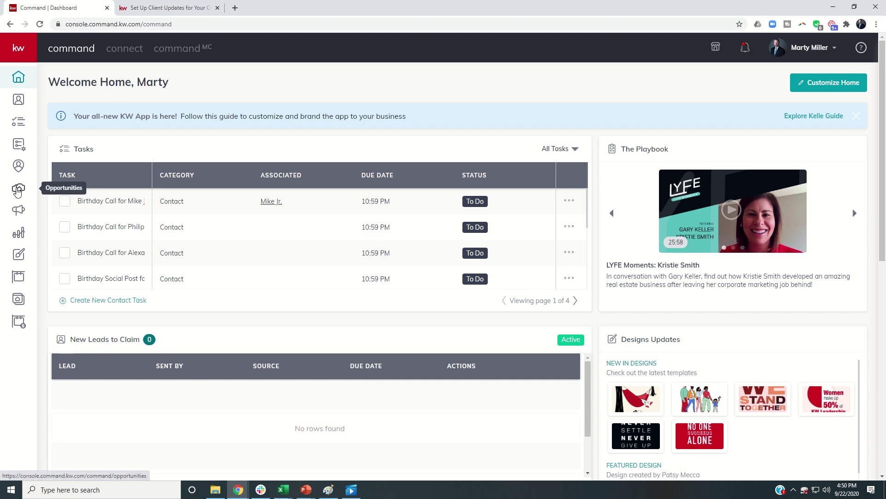
- Go from Opportunities to the Active listings phase and open its Edit Stages page
left_click(17, 191)
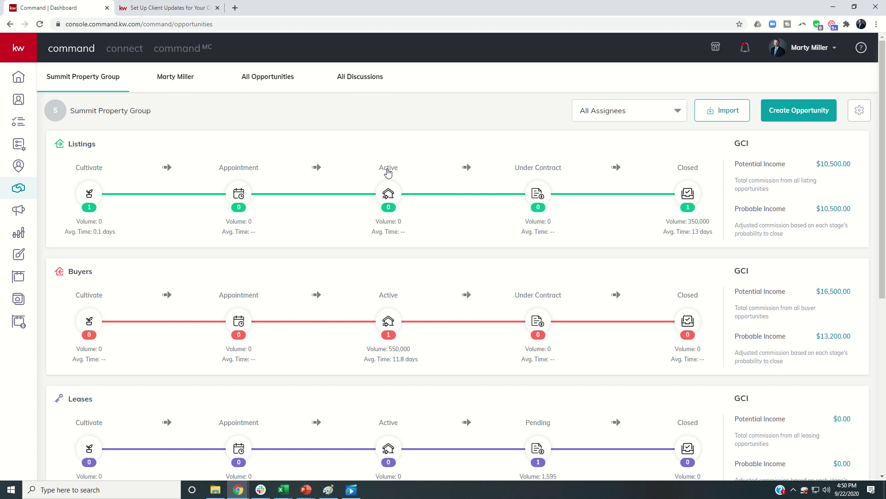
left_click(387, 171)
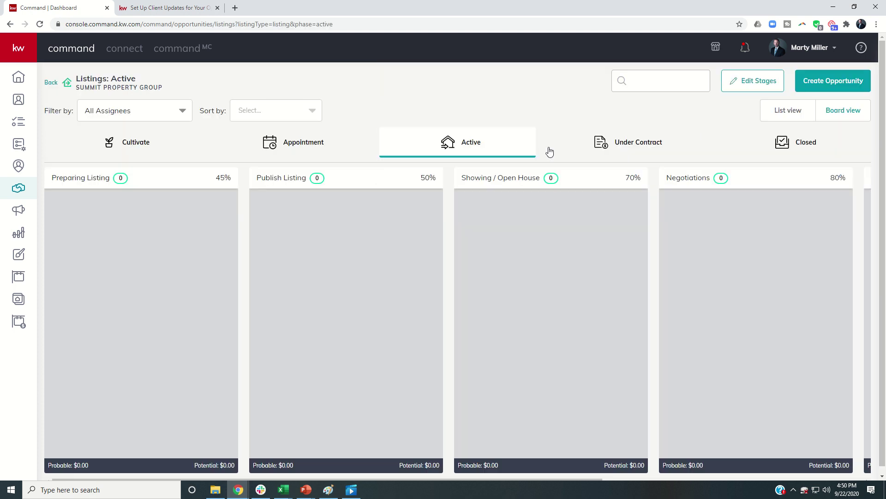
left_click(757, 83)
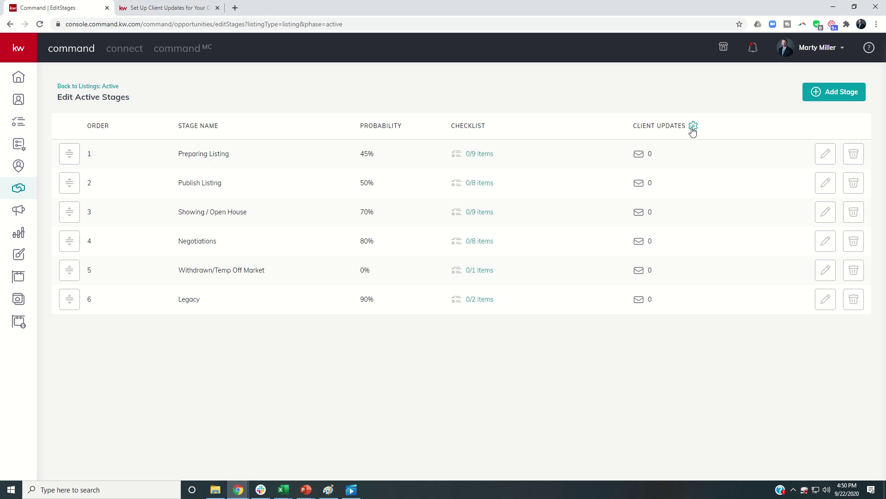
- Open the Client Update email settings from the gear beside the Client Updates column
left_click(694, 126)
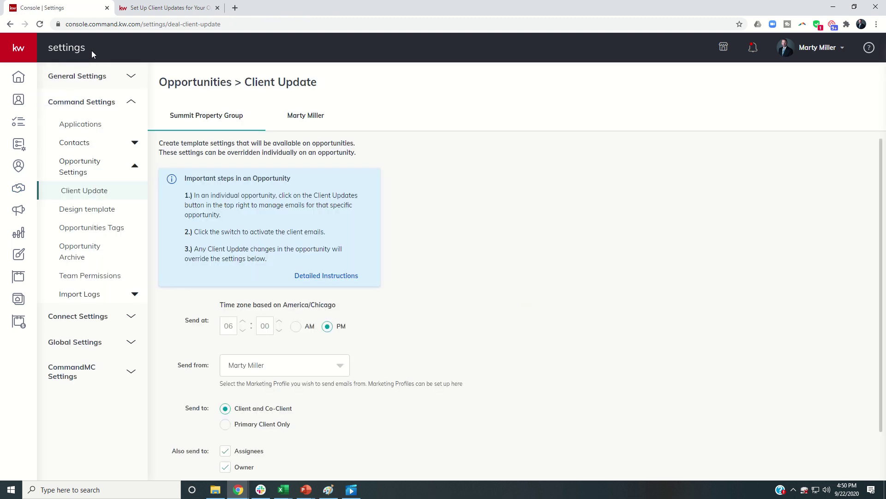
left_click(842, 50)
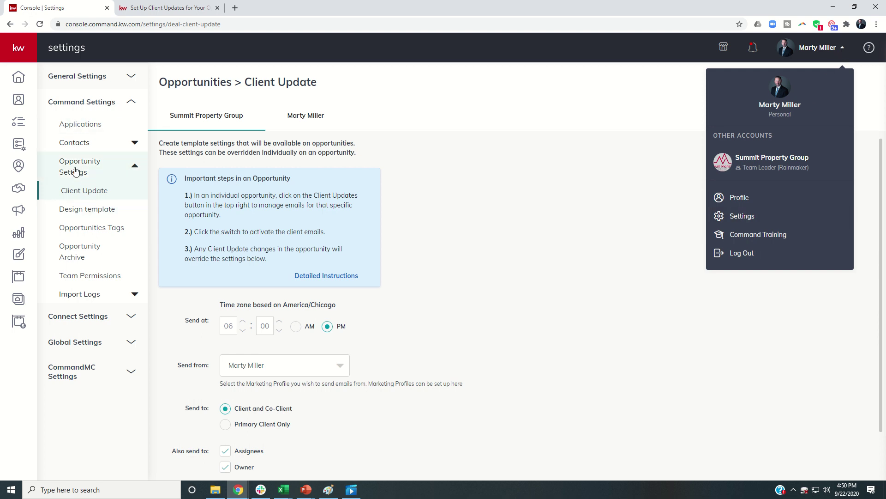
left_click(442, 188)
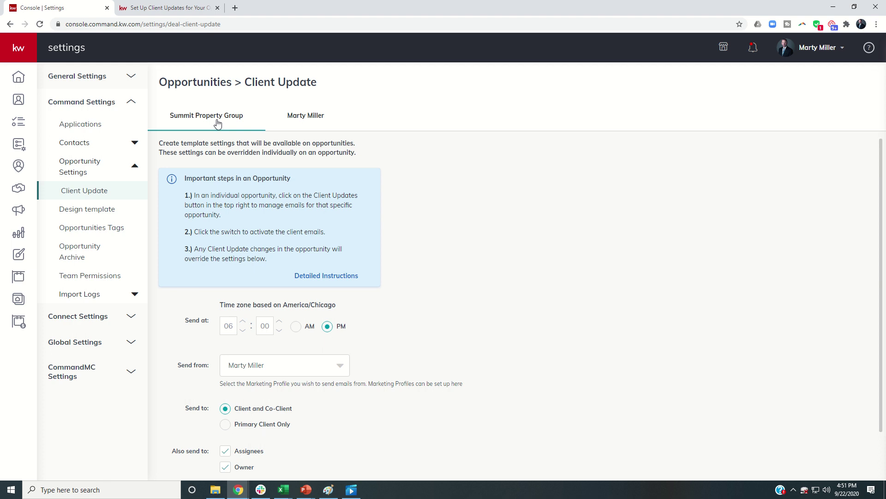
- Preview the default client update email template, keeping the current sender profile
scroll(387, 197, "down", 1)
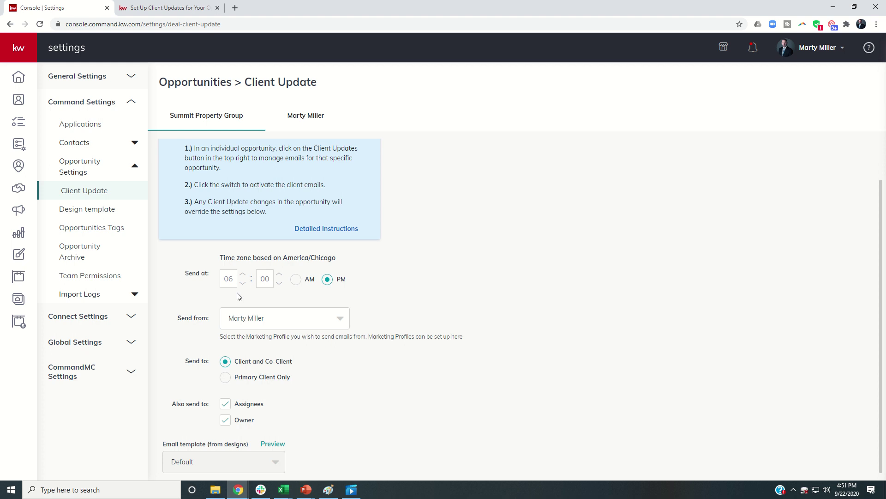
left_click(251, 321)
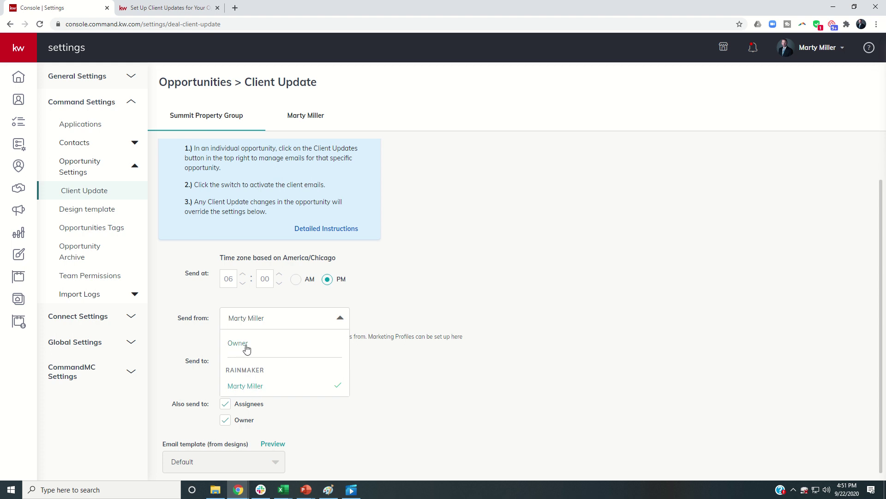
left_click(191, 337)
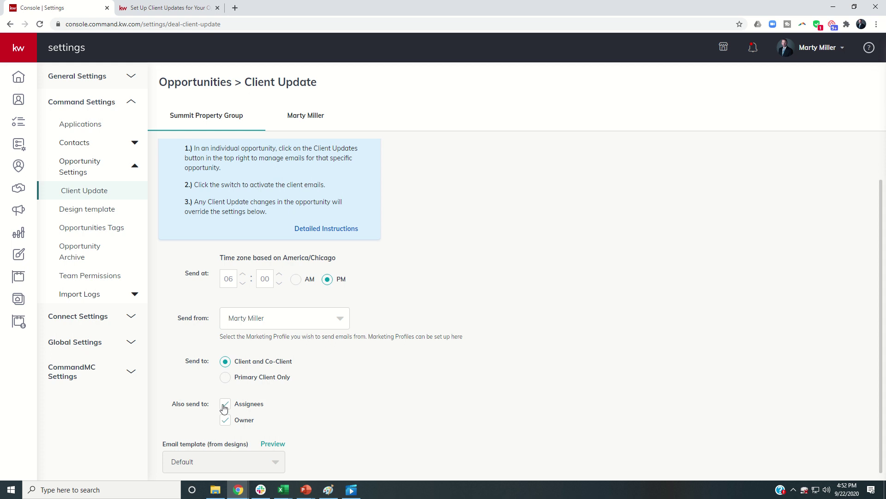
left_click(274, 445)
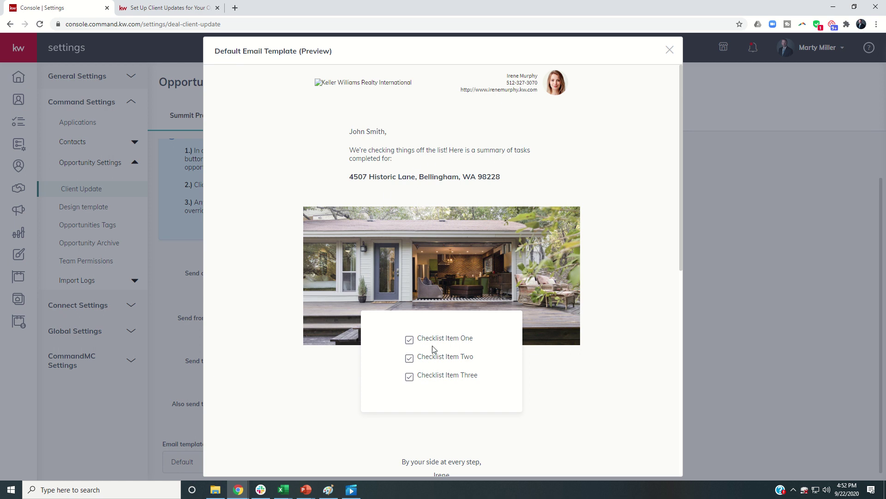
scroll(432, 353, "down", 2)
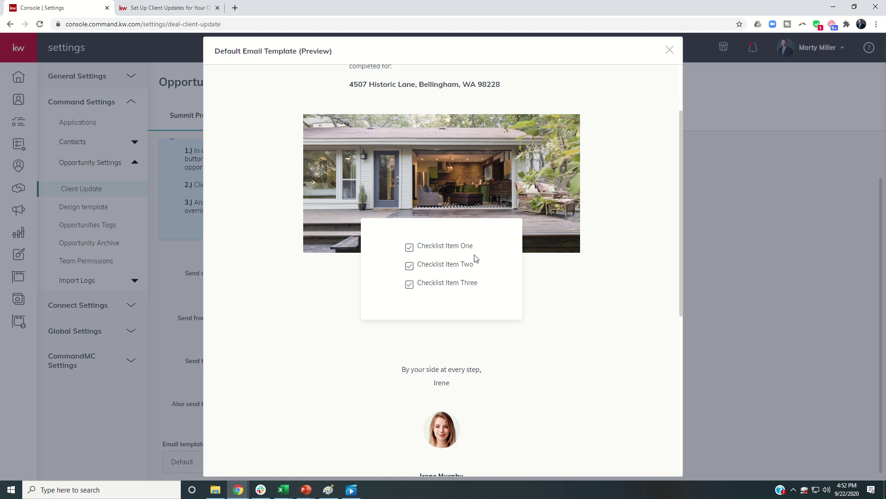
scroll(476, 257, "down", 3)
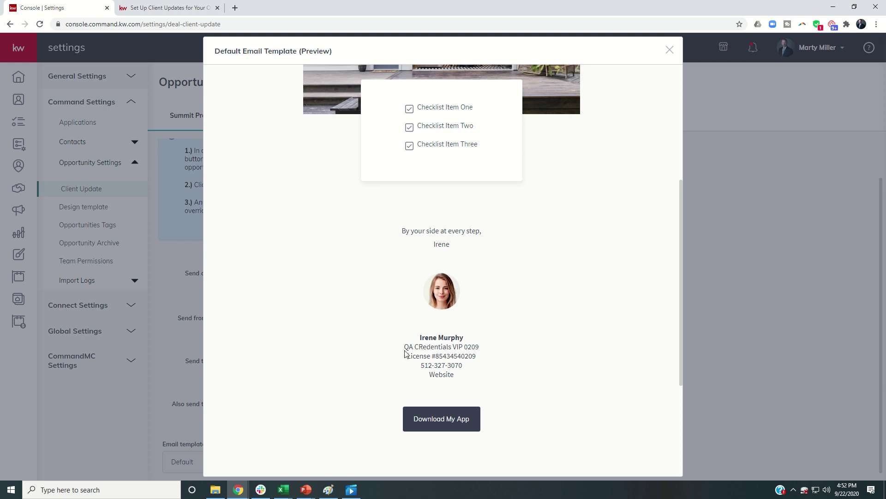
scroll(455, 339, "down", 3)
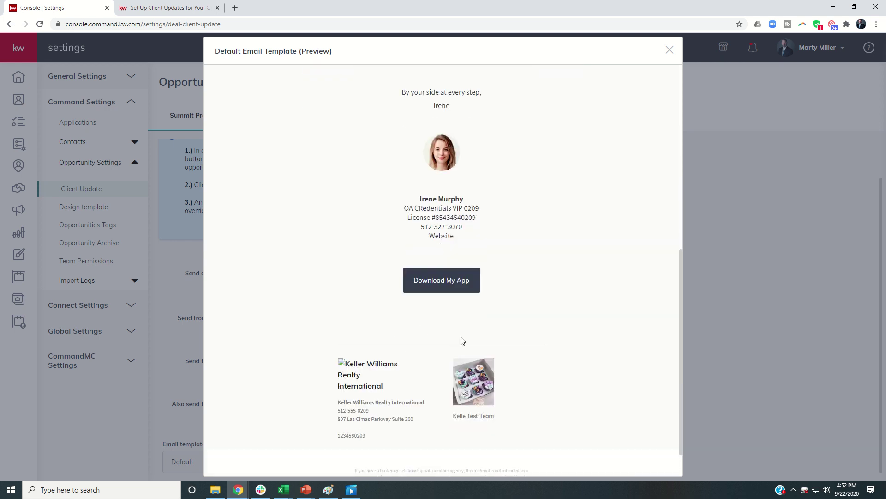
scroll(447, 330, "down", 1)
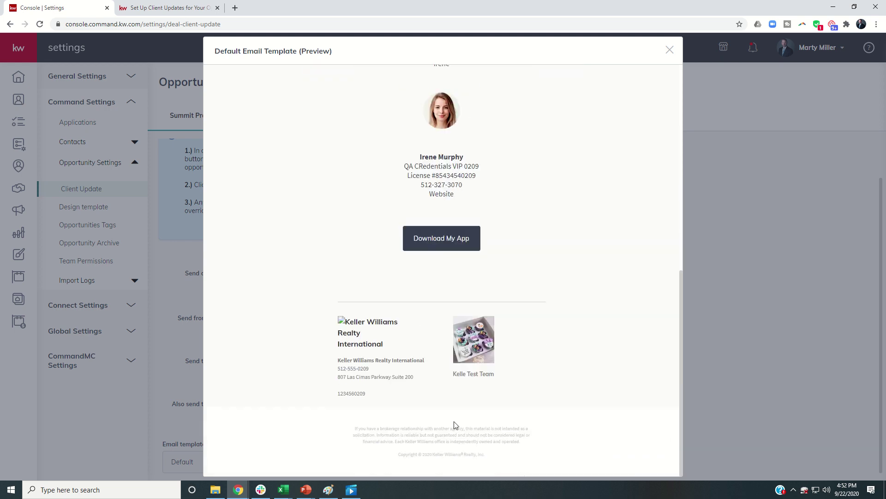
- Close the template preview and leave the sender set to the agent's profile
left_click(672, 53)
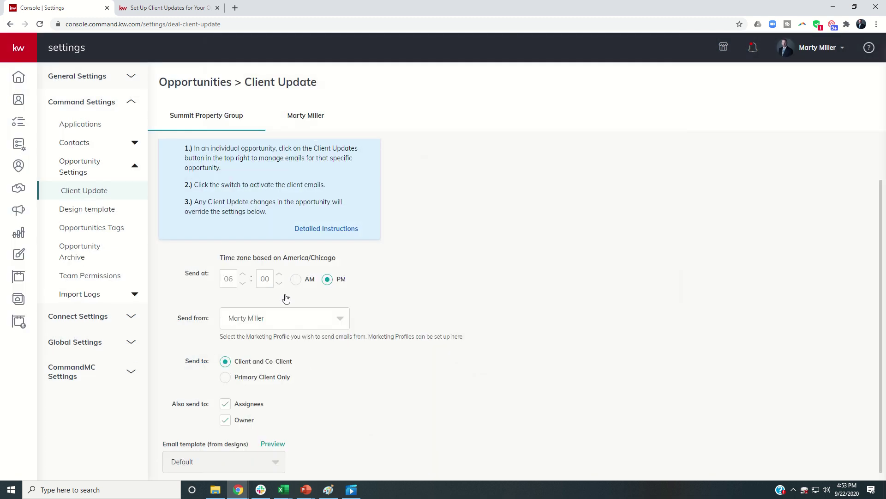
left_click(343, 329)
left_click(285, 343)
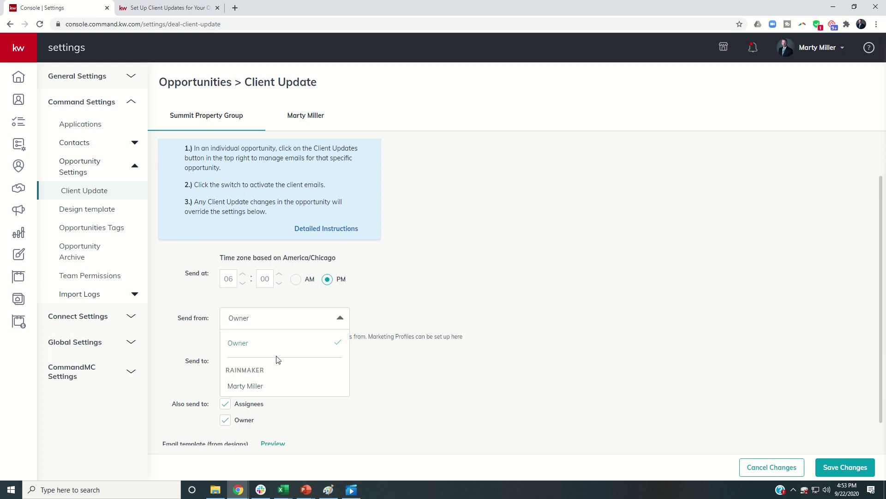
left_click(254, 386)
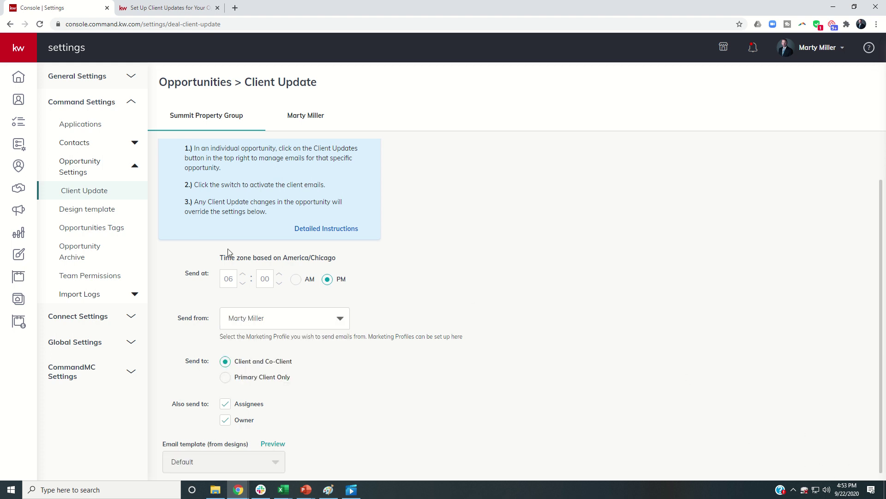
- Return to the Edit Active Stages page for the Listings Active phase
left_click(23, 190)
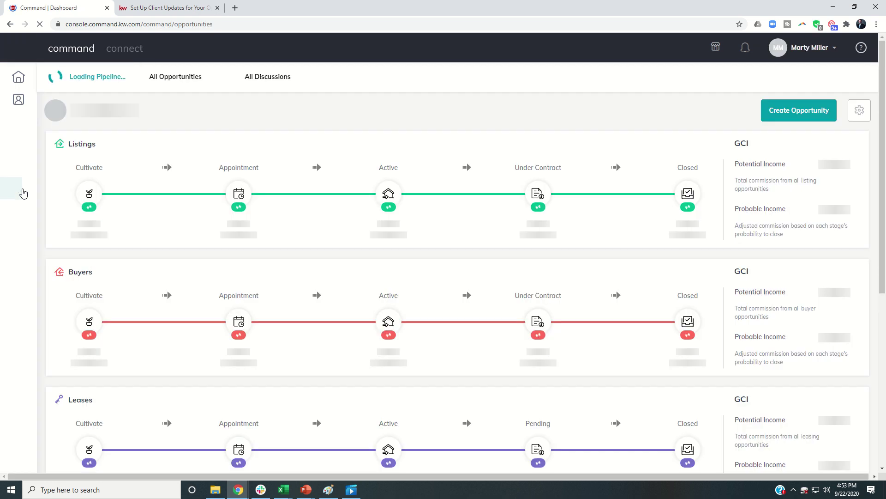
left_click(391, 193)
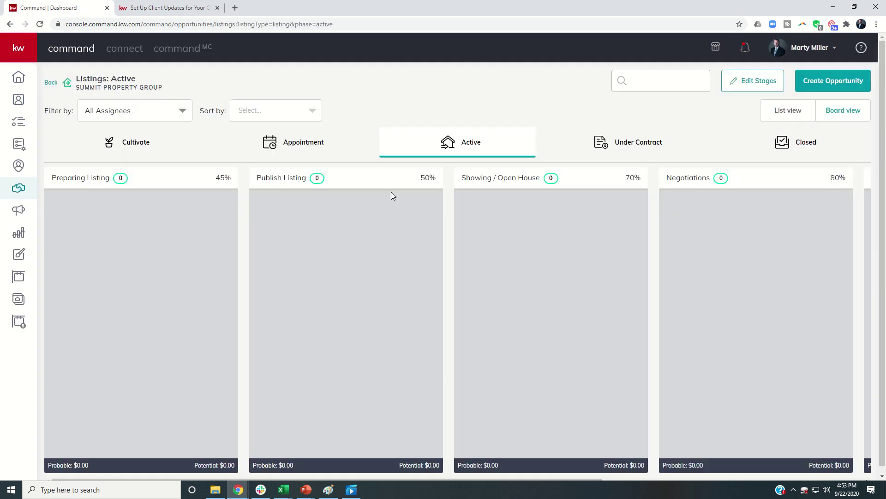
left_click(761, 84)
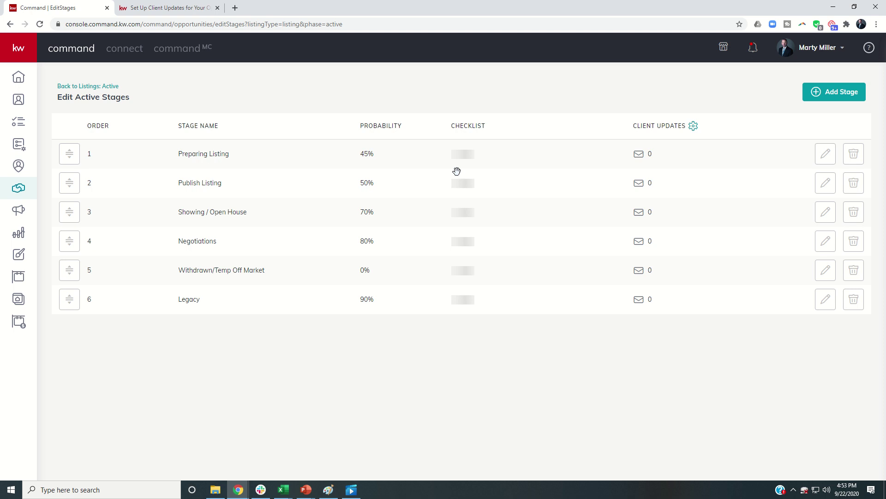
- In Preparing Listing, flag the make-ready and Final Staging items as Client Updates, moving Schedule Photography above Final Staging
left_click(480, 154)
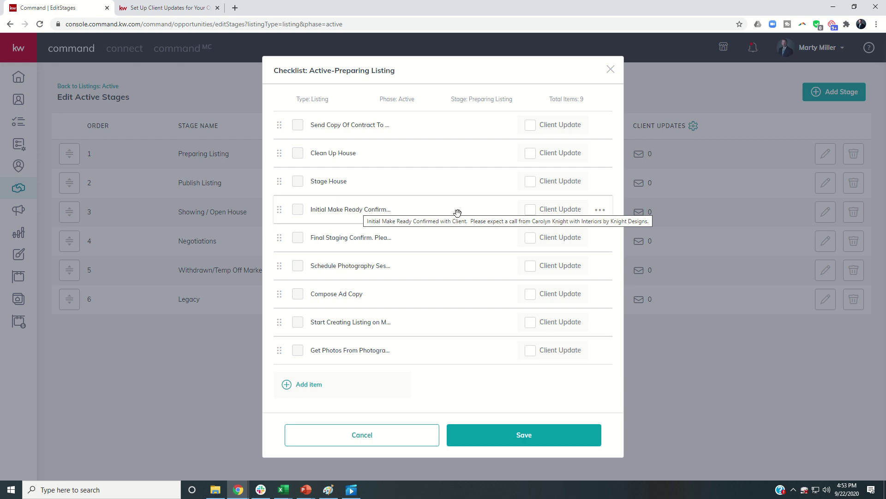
left_click(531, 211)
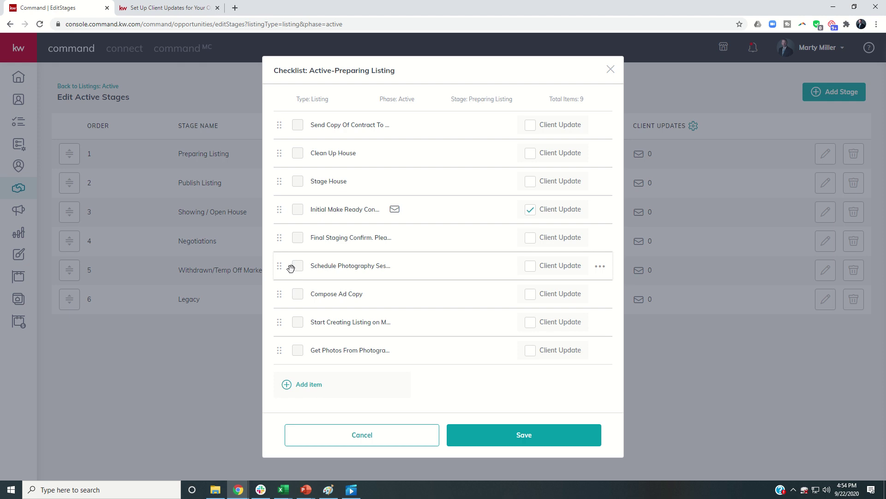
left_click_drag(285, 268, 280, 237)
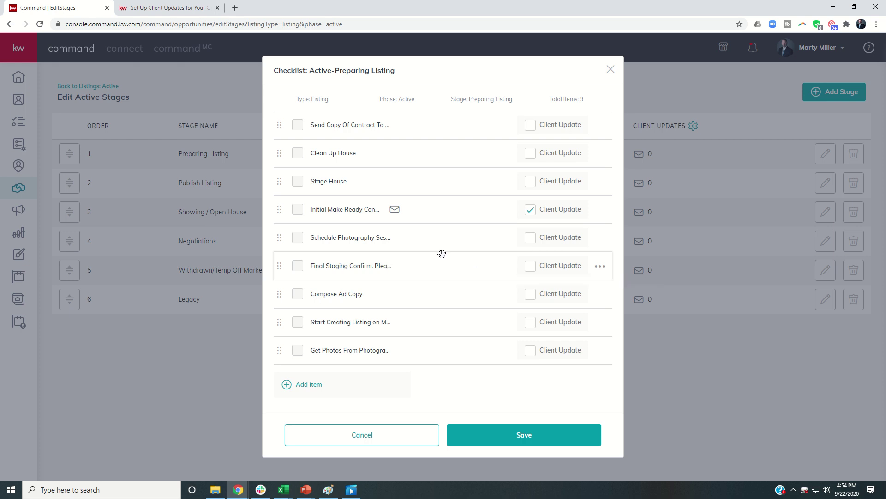
left_click(531, 266)
- Save the Preparing Listing checklist and open the Lancaster - Buyer opportunity from Active buyers
left_click(502, 437)
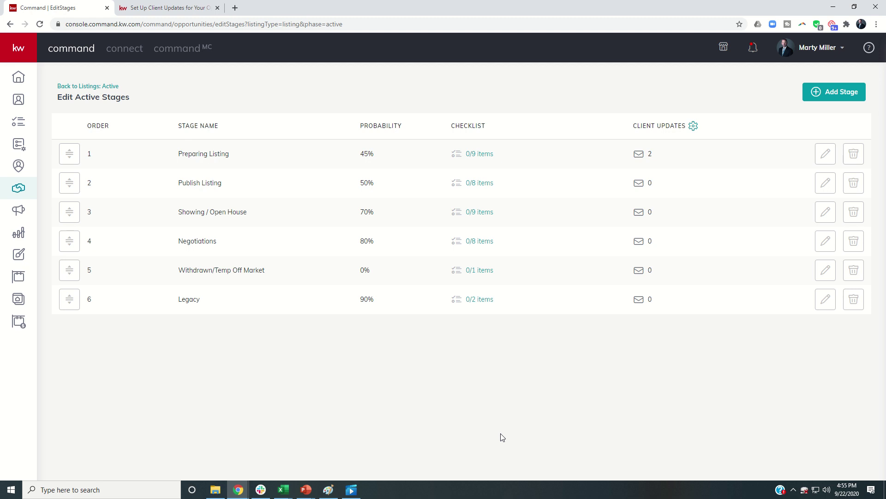
left_click(109, 86)
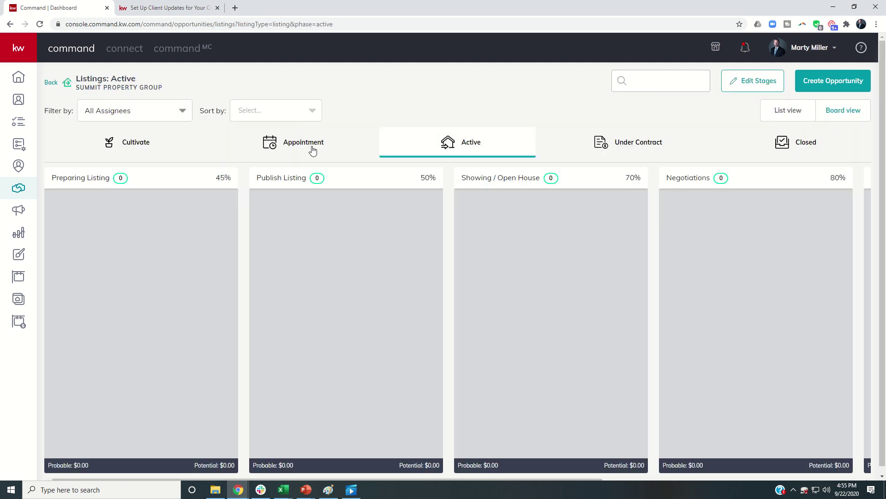
left_click(51, 83)
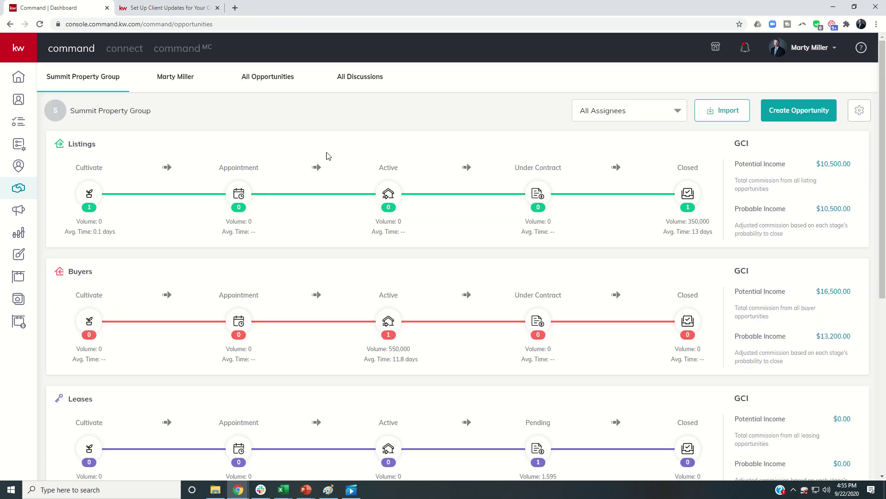
left_click(388, 321)
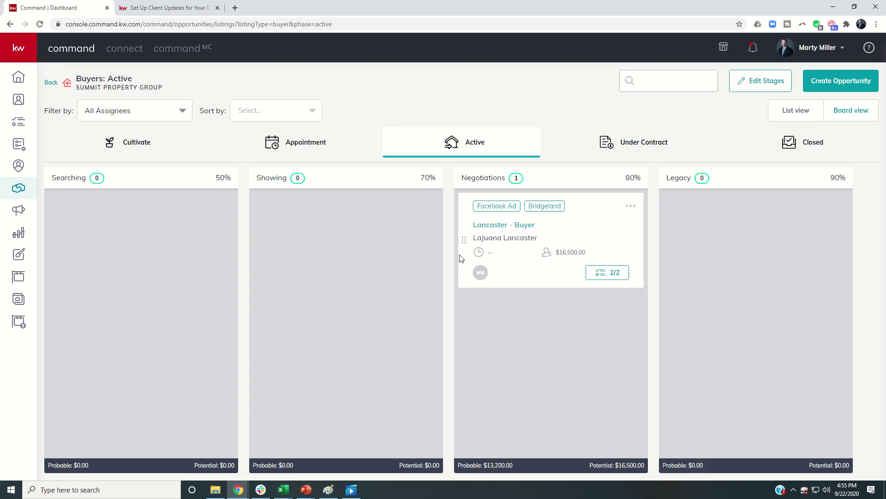
left_click(510, 228)
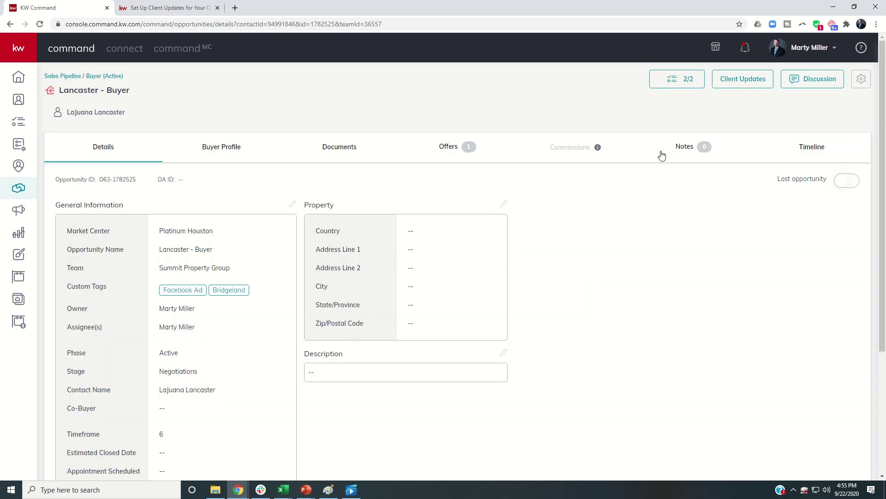
- Enable daily progress emails for Lancaster - Buyer, remove Owner from recipients, and add a contact row
left_click(748, 80)
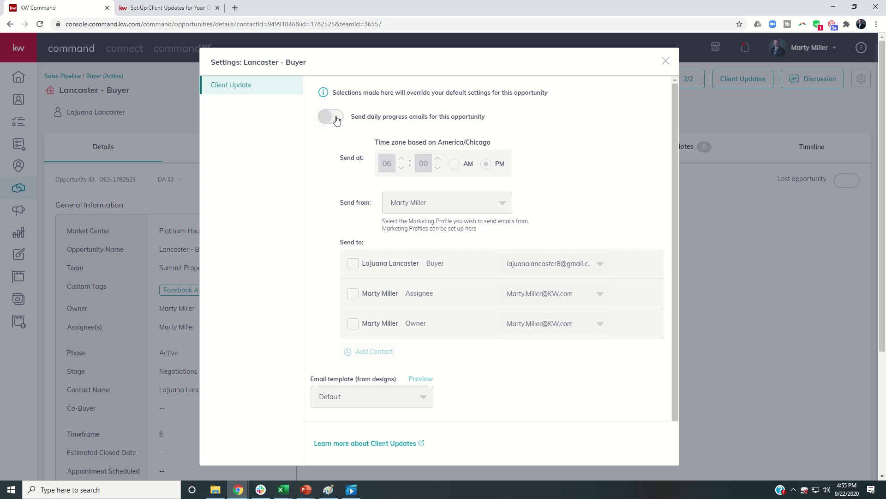
left_click(336, 119)
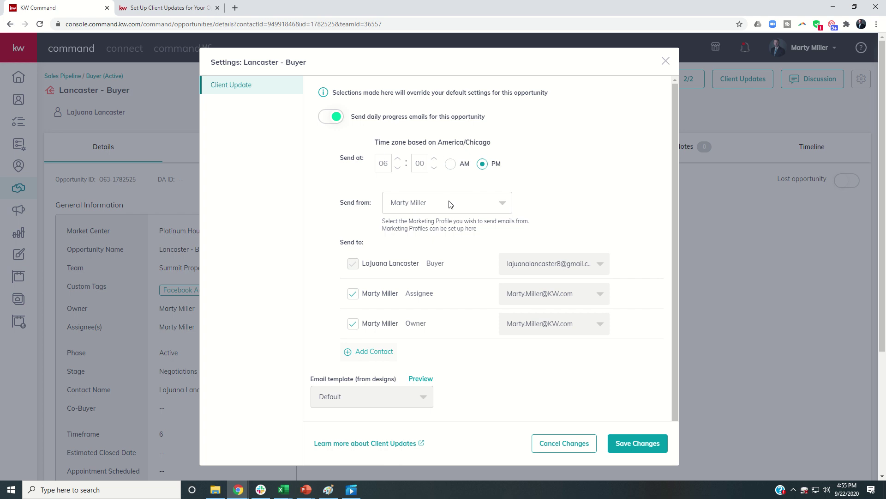
left_click(501, 206)
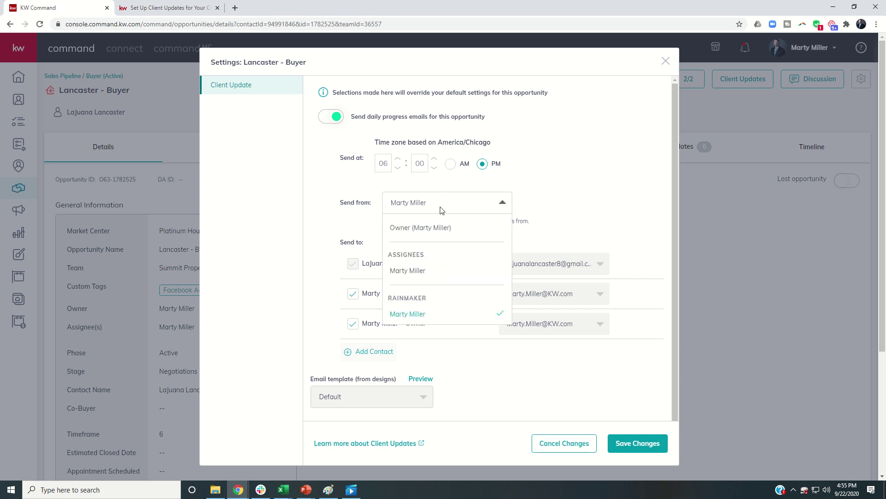
left_click(353, 217)
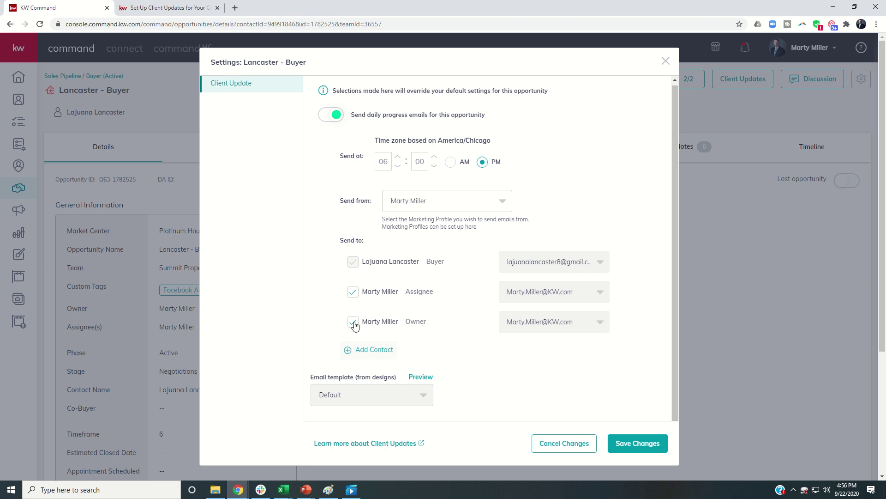
left_click(354, 322)
left_click(373, 353)
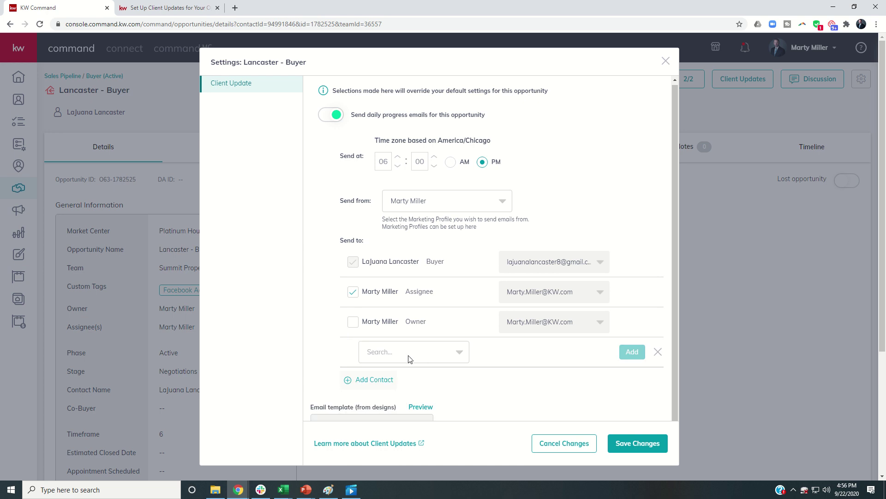
scroll(323, 328, "down", 1)
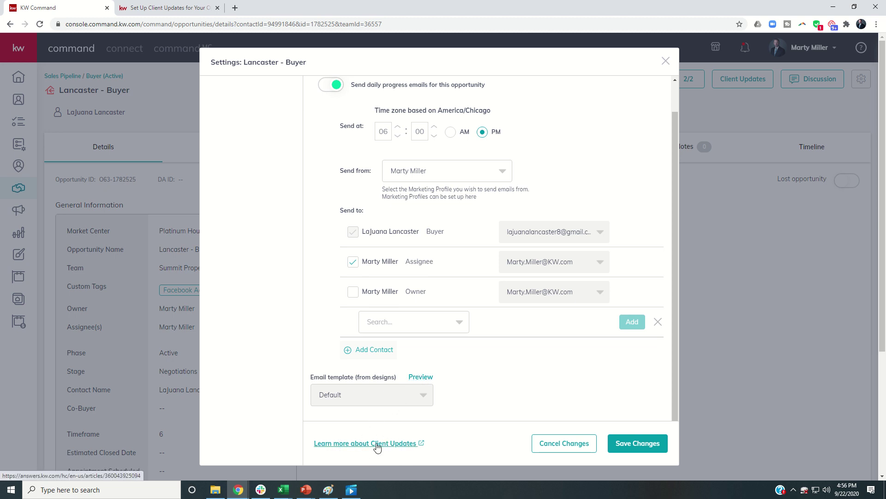
- Switch to the KW Answers tab and scroll to the top of the client updates article
left_click(154, 8)
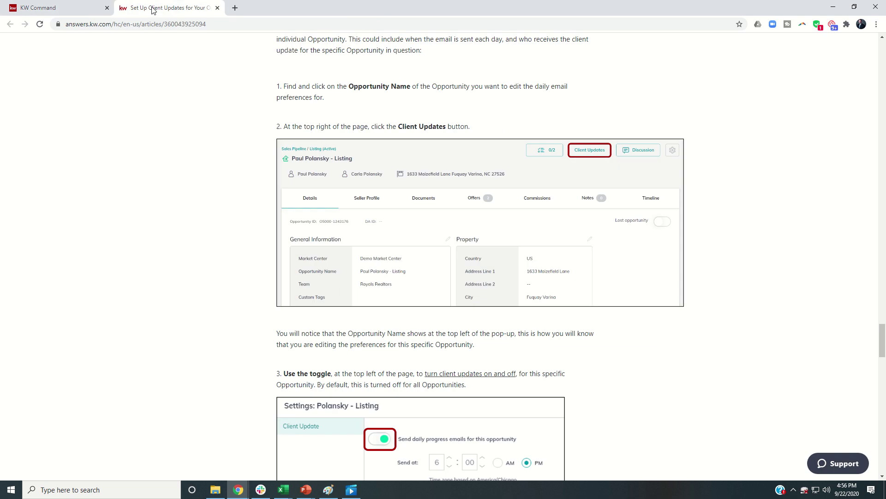
scroll(271, 208, "up", 3)
scroll(271, 208, "up", 15)
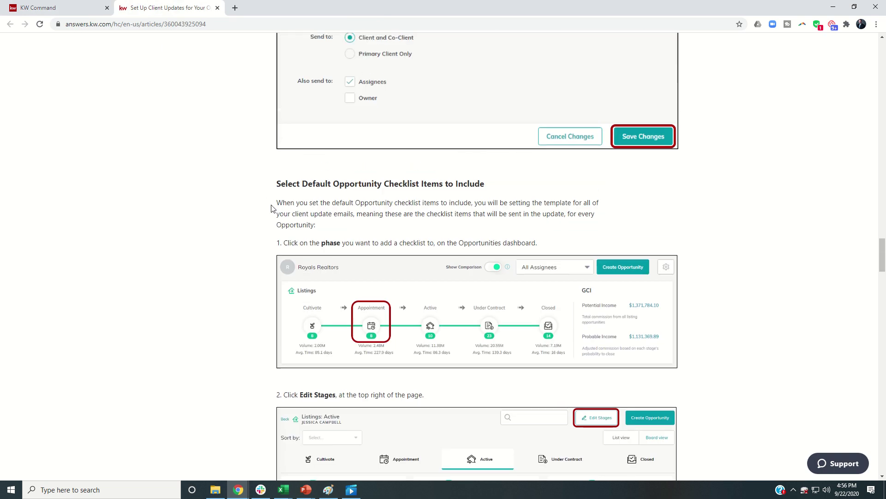
scroll(271, 209, "up", 20)
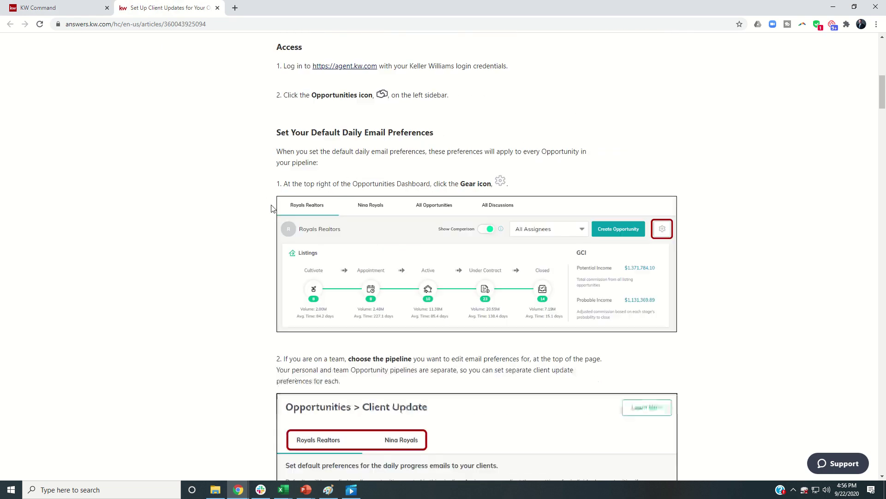
scroll(272, 209, "up", 9)
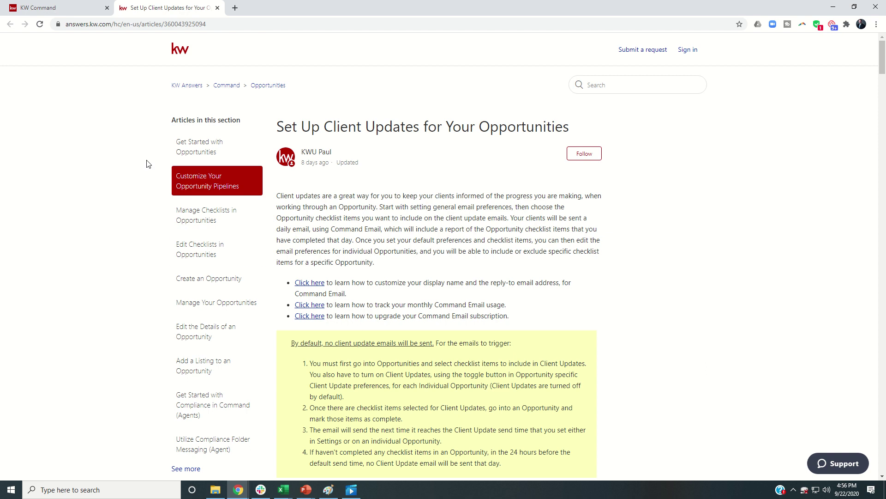
- Save Lancaster - Buyer's client update settings and return to the Buyers: Active board
left_click(77, 10)
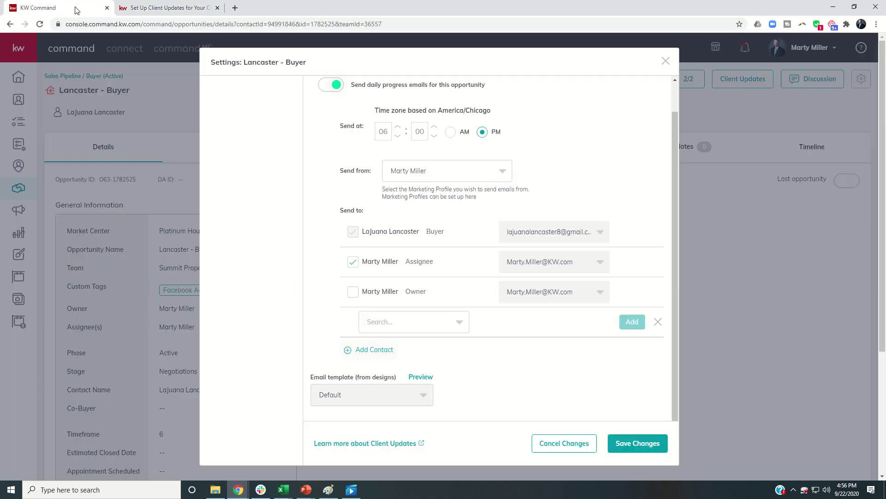
left_click(637, 443)
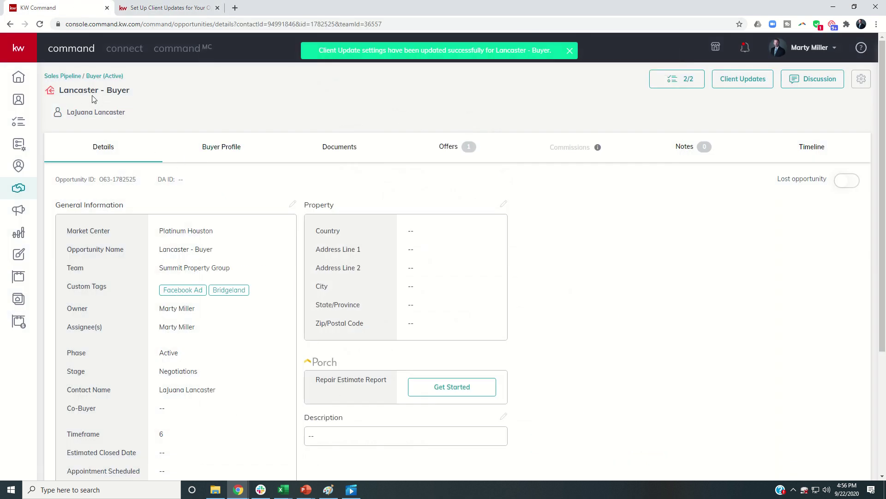
left_click(97, 82)
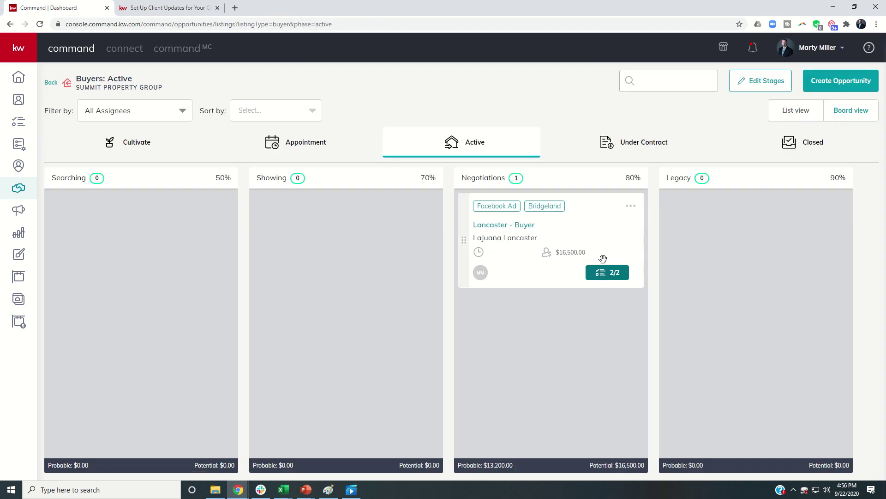
- Open the Lancaster - Buyer checklist and tick Client Update on its first item
left_click(602, 274)
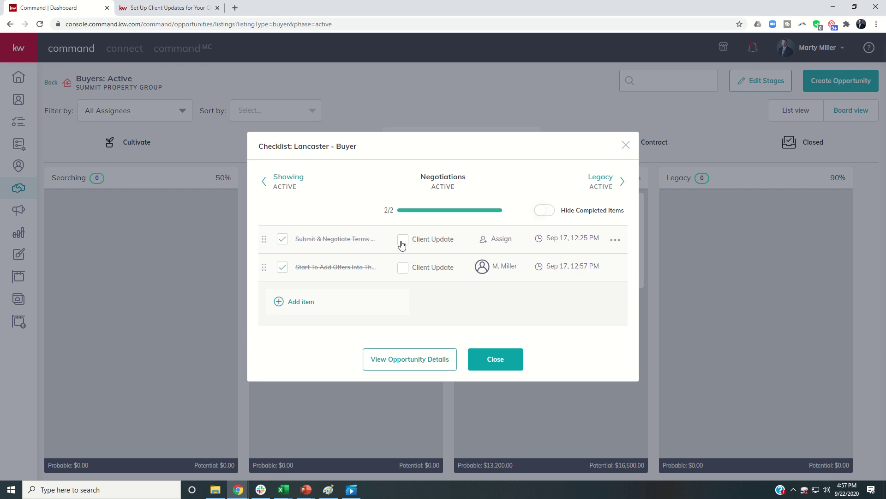
left_click(402, 243)
- Close the checklist dialog to return to the Buyers: Active board, with Lancaster - Buyer under Negotiations at 2/2
left_click(494, 358)
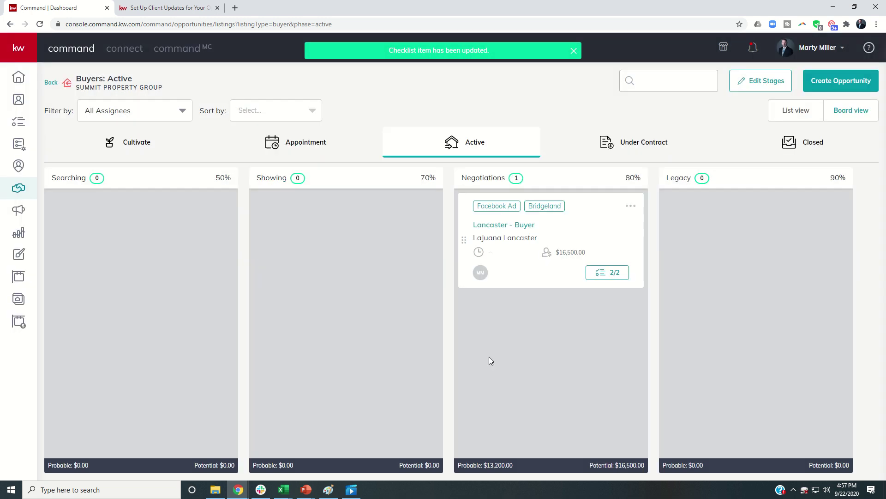